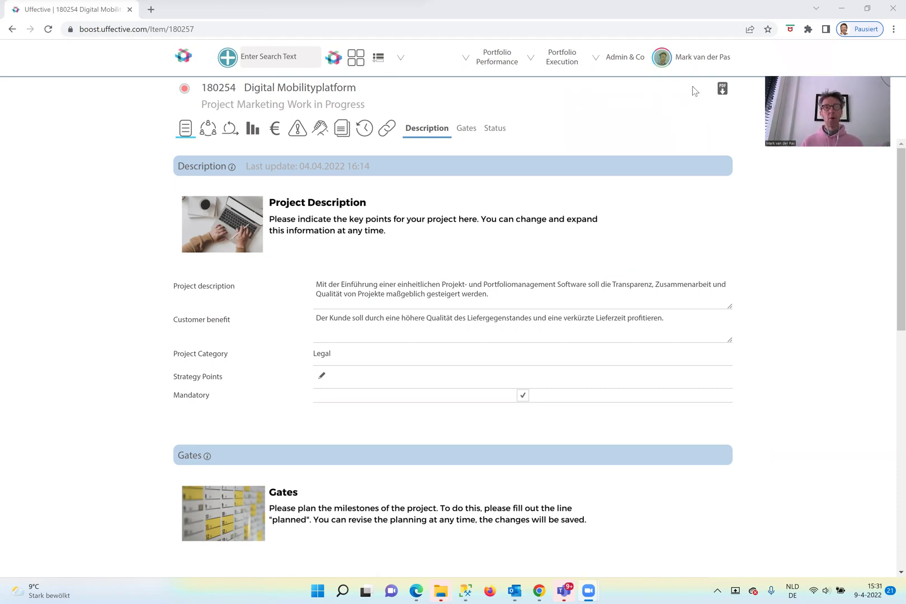
Step: Open boost.uffective.com in a new browser tab and load the Project portfolio in the Workflow Admin editor
left_click(151, 9)
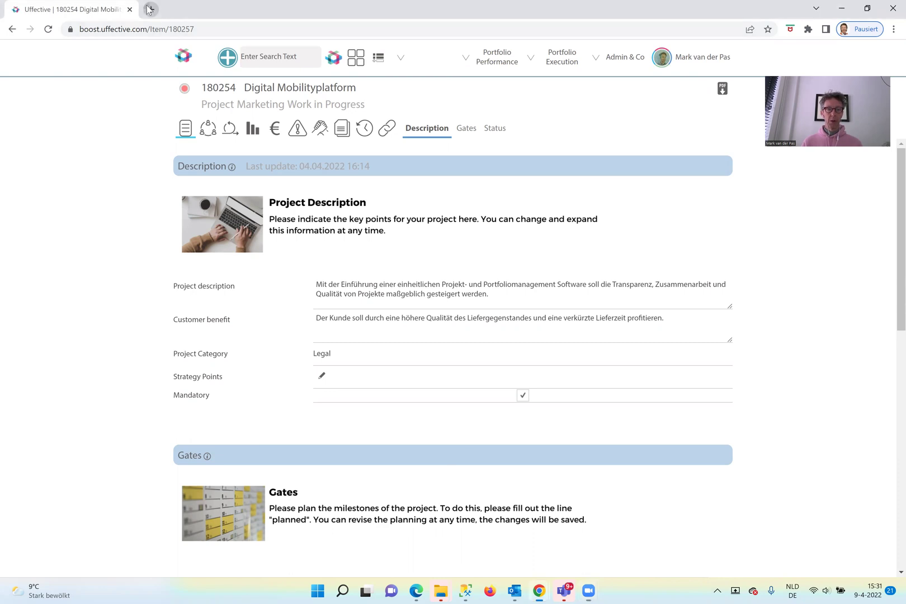
type("boost.uffective.com")
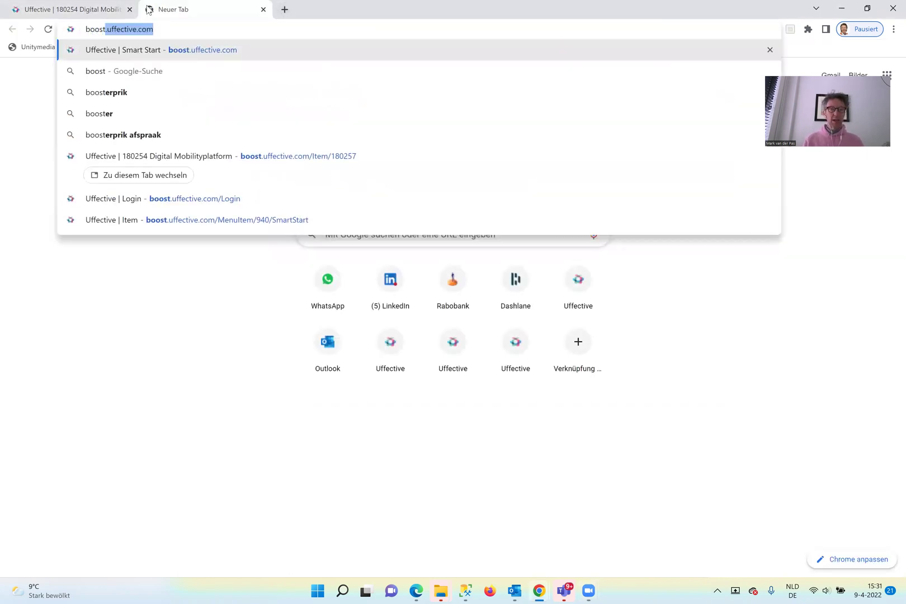
key("Return")
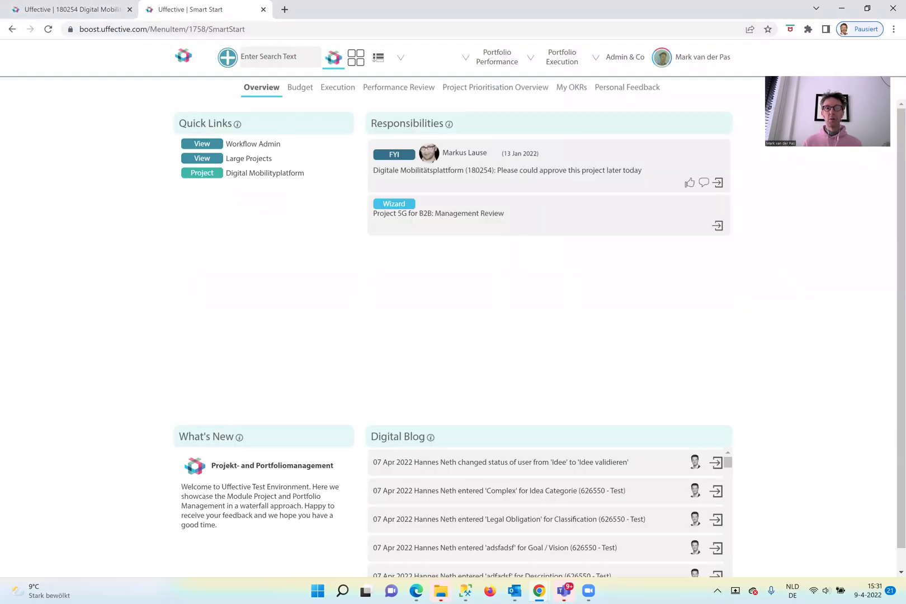
left_click(616, 64)
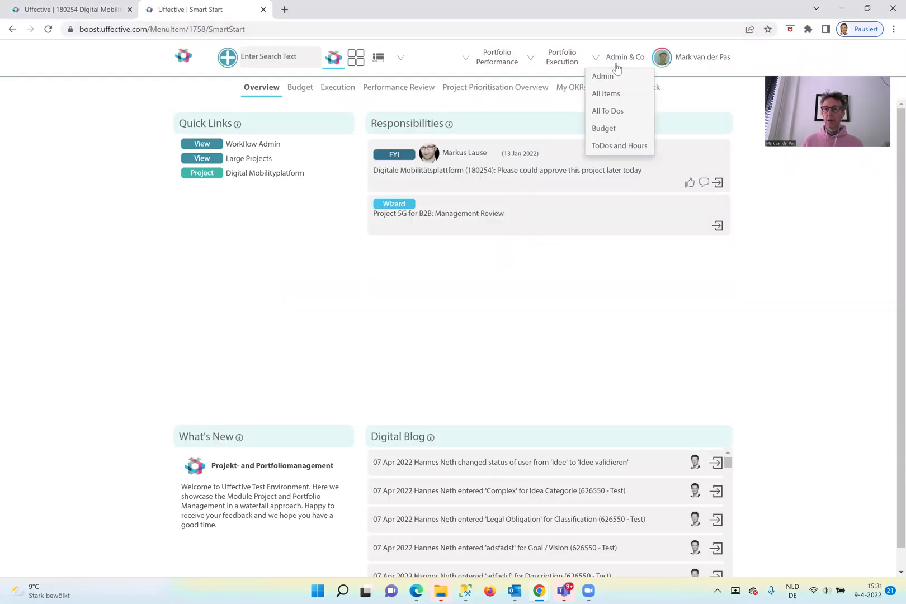
mouse_move(615, 77)
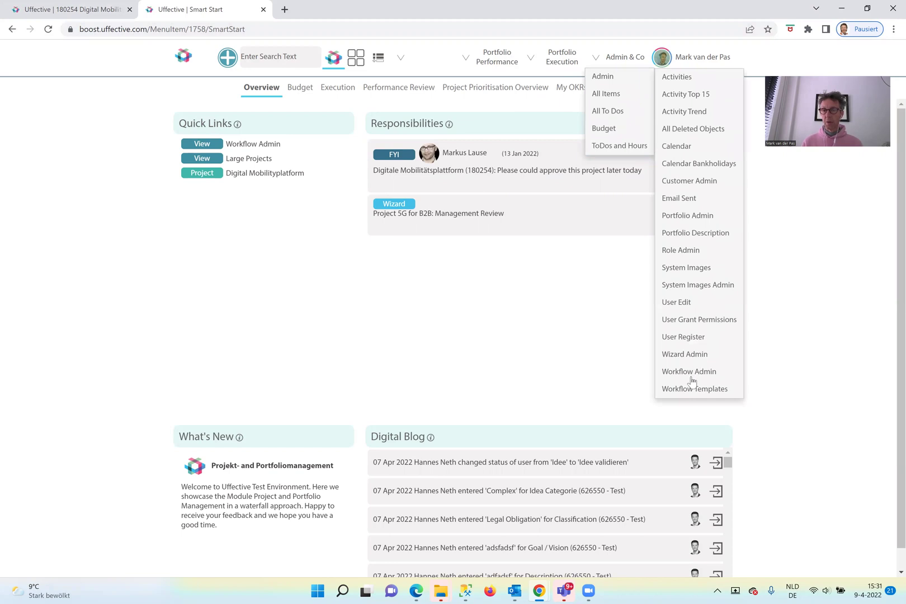
left_click(692, 373)
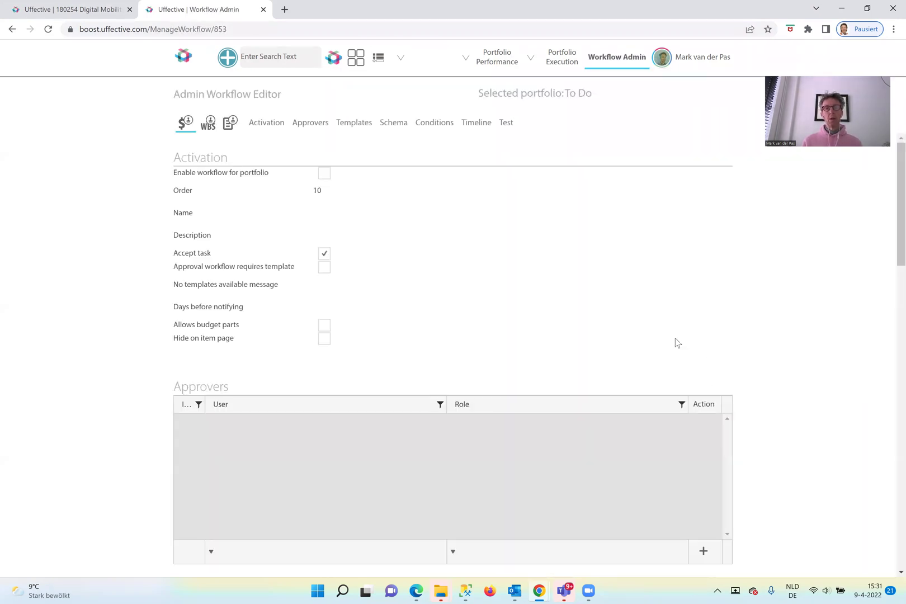
left_click(578, 98)
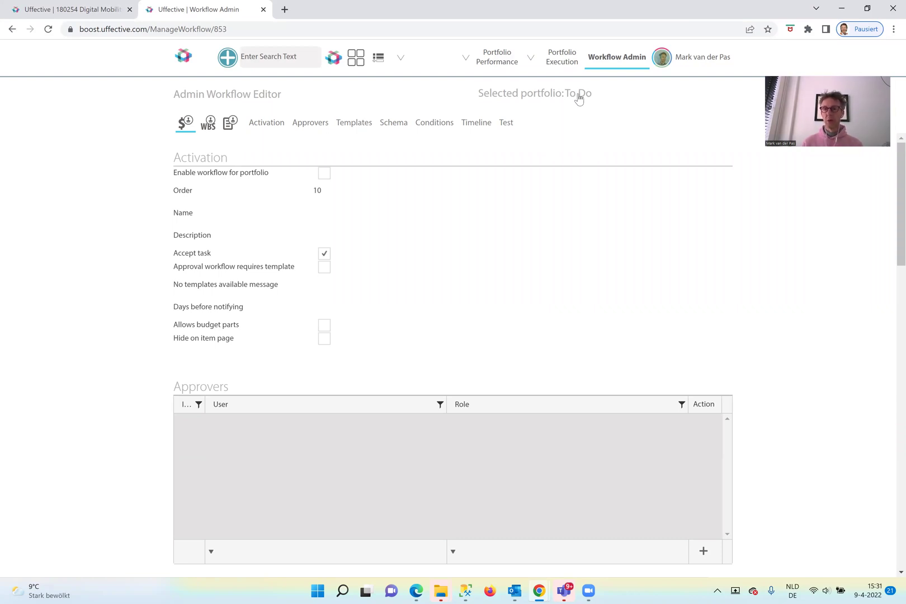
left_click(597, 165)
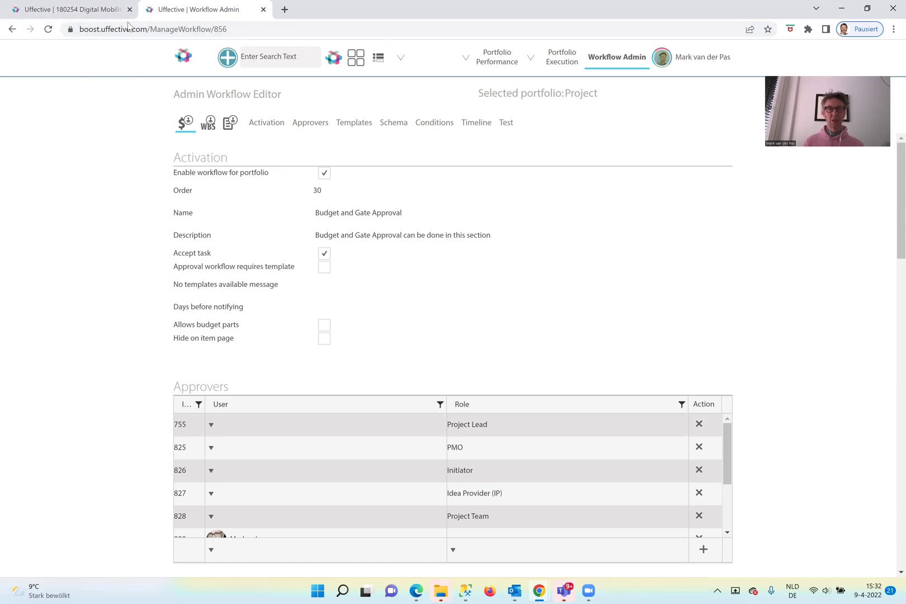
Step: Reload the Digital Mobilityplatform project in the other browser tab and open its approval section
left_click(97, 11)
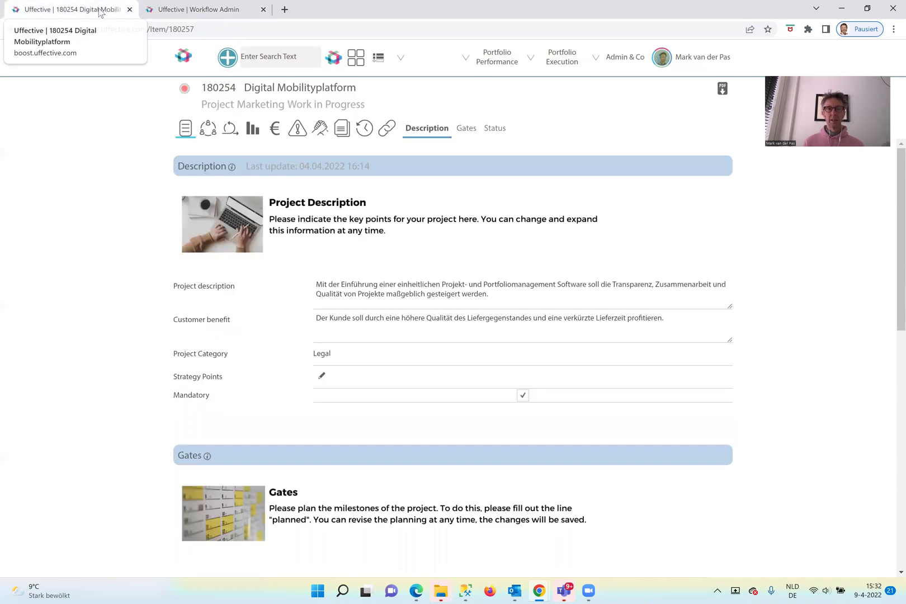
left_click(48, 29)
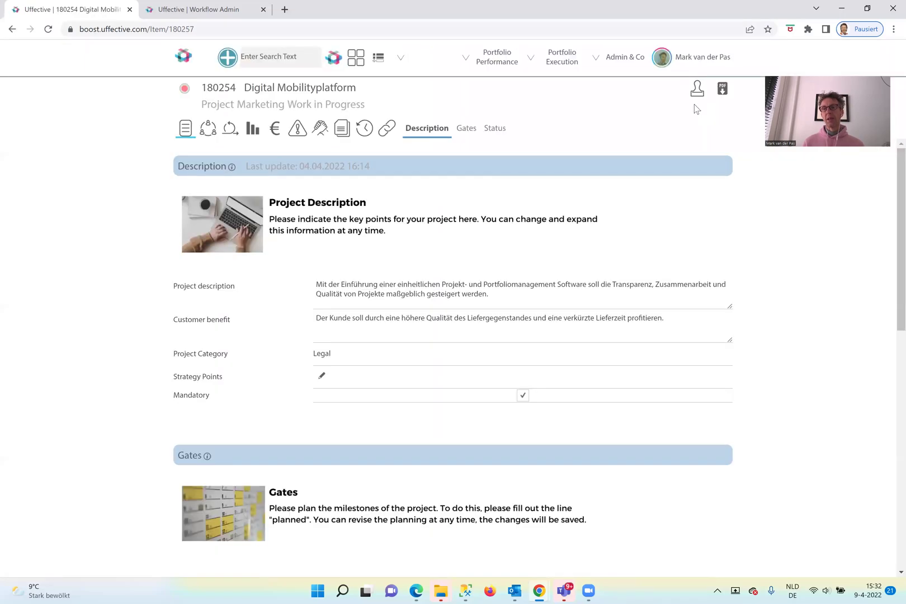
left_click(701, 94)
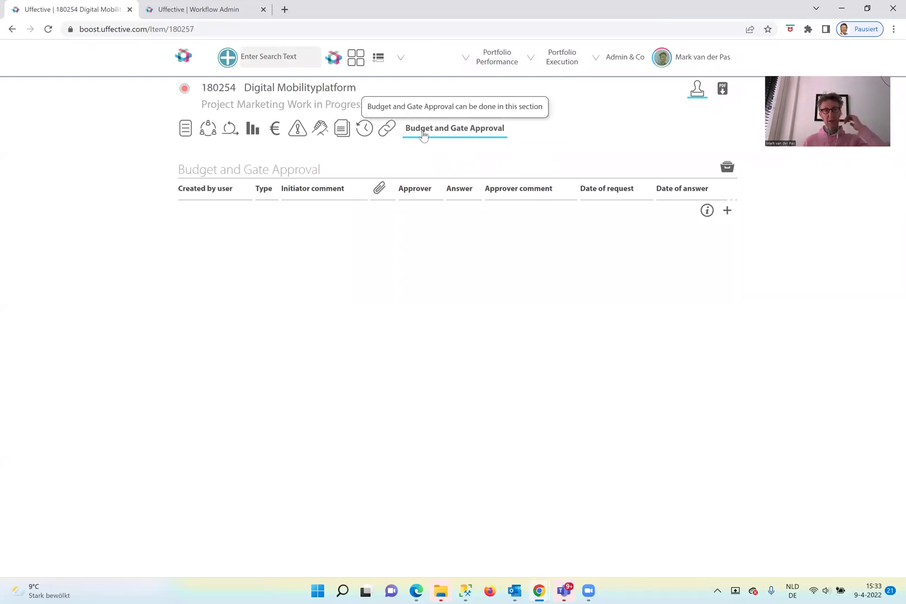
Step: In Workflow Admin, set the WBS approval workflow's description to "WBS Approval Workflows are possible here"
left_click(245, 19)
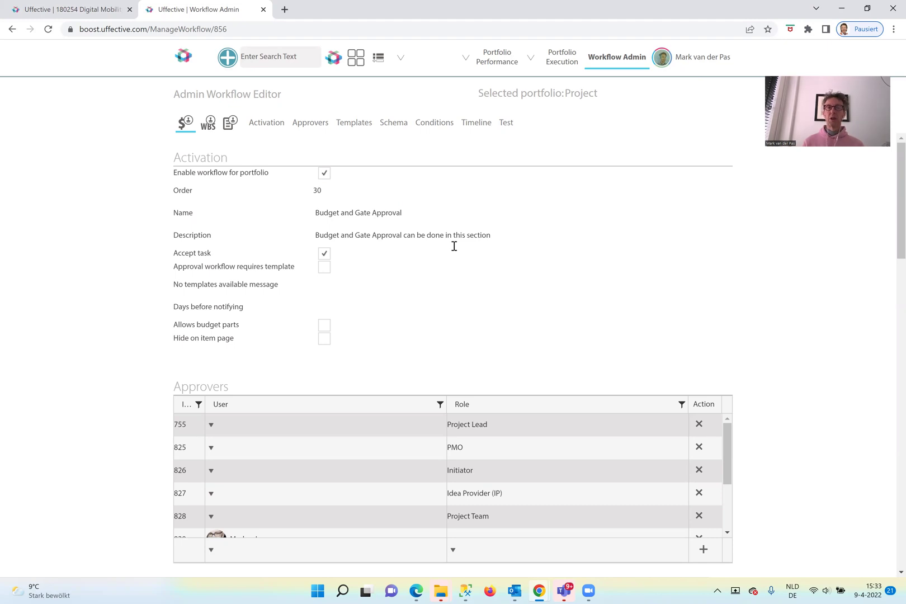
left_click(216, 127)
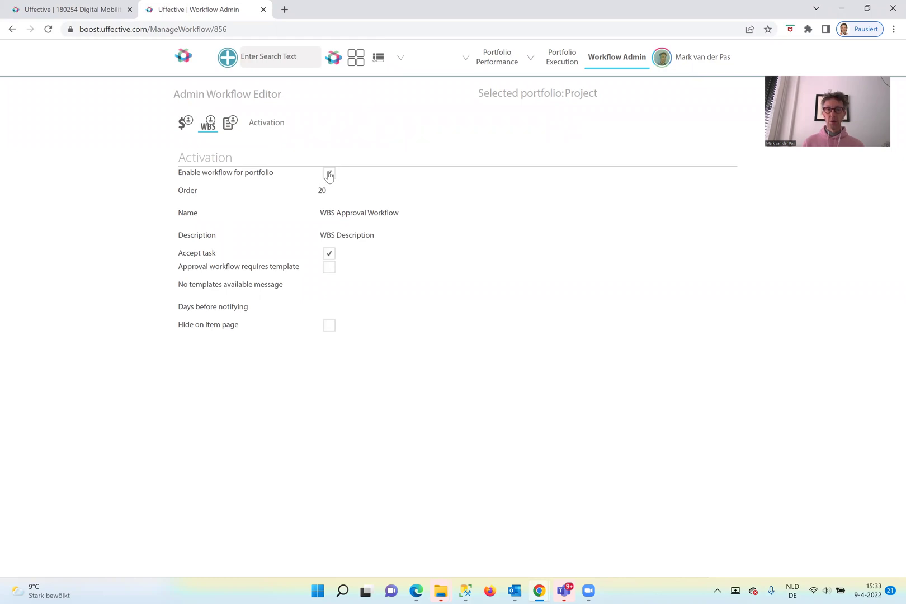
double_click(362, 234)
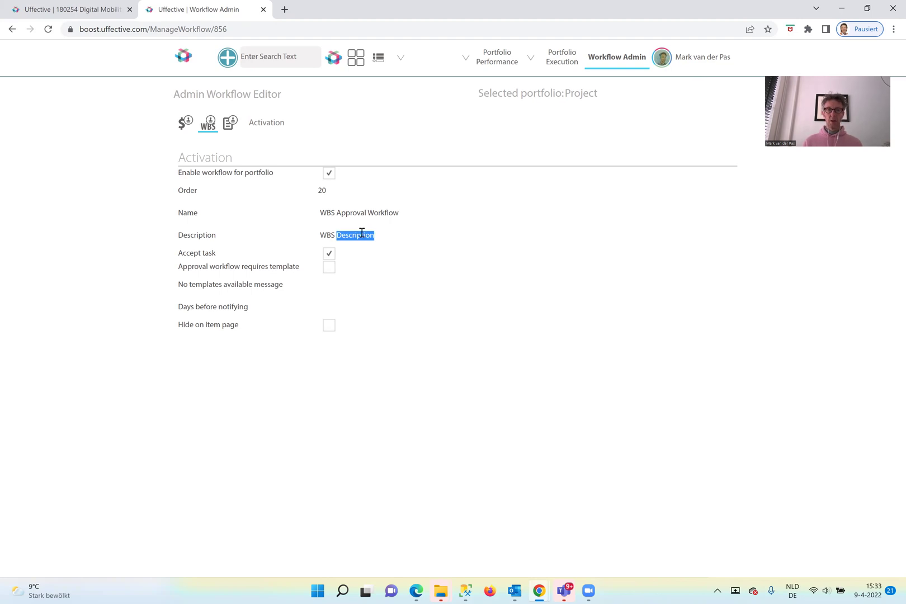
type("Approval")
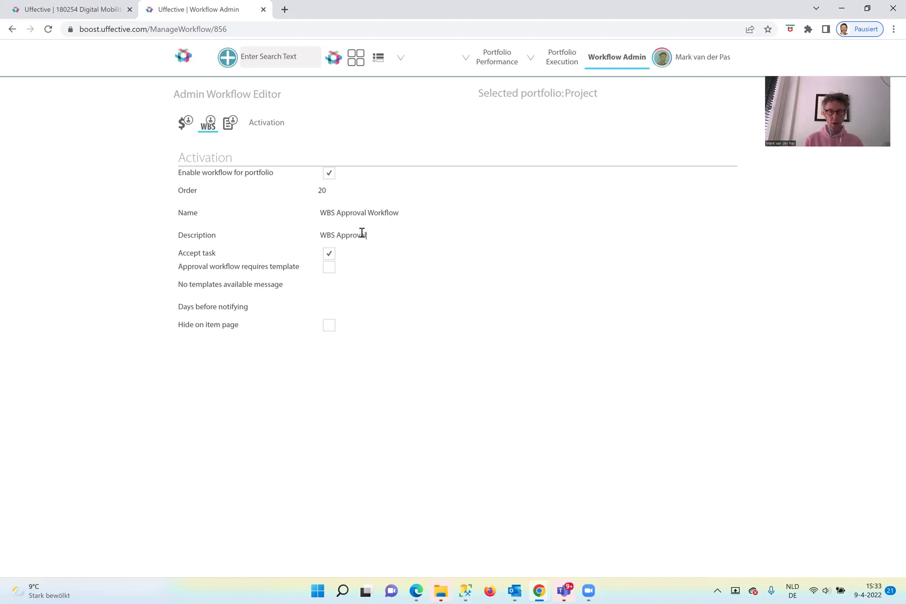
type(" Workflows at")
type("e possible here")
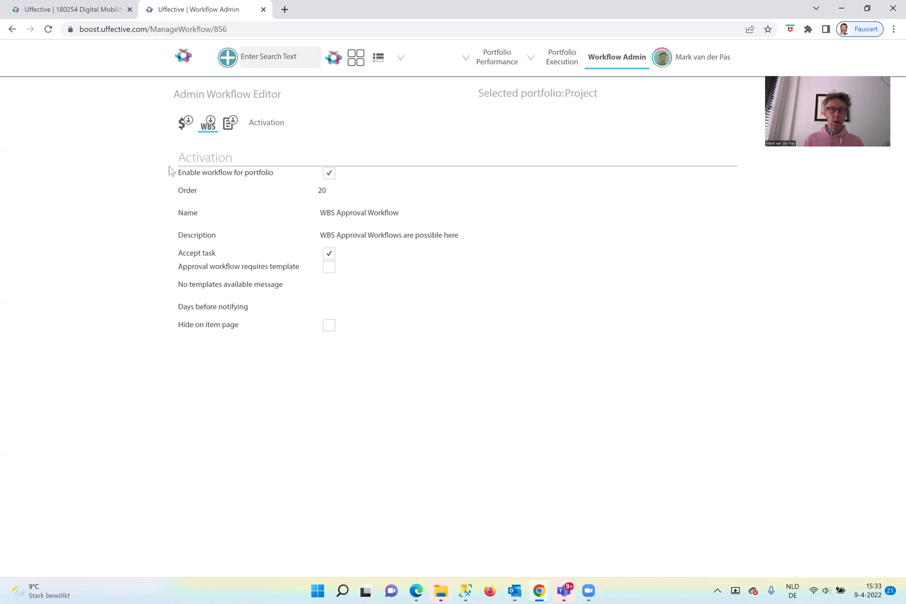
Step: Enable the Document Approval workflow for the Project portfolio and reload the Digital Mobilityplatform project's approval section
left_click(230, 124)
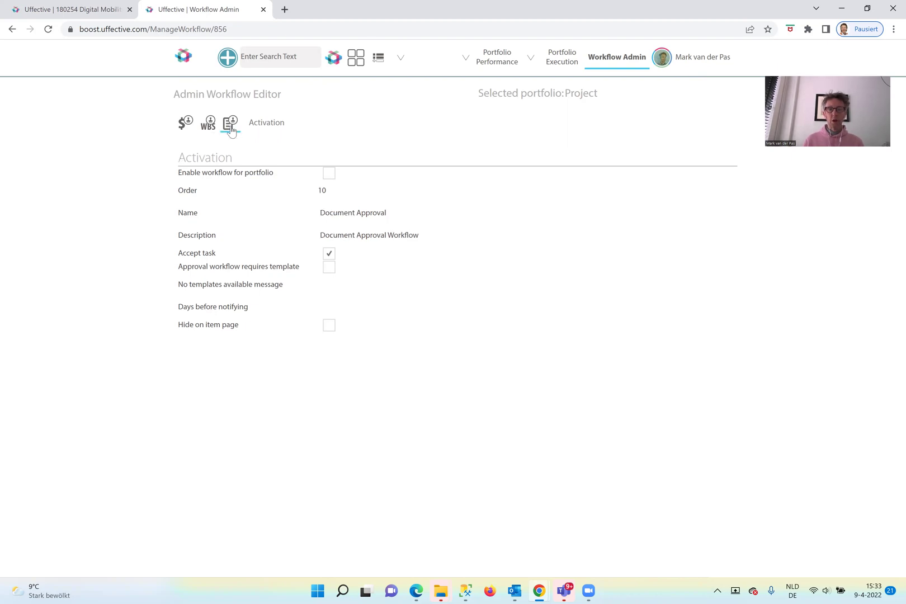
left_click(329, 174)
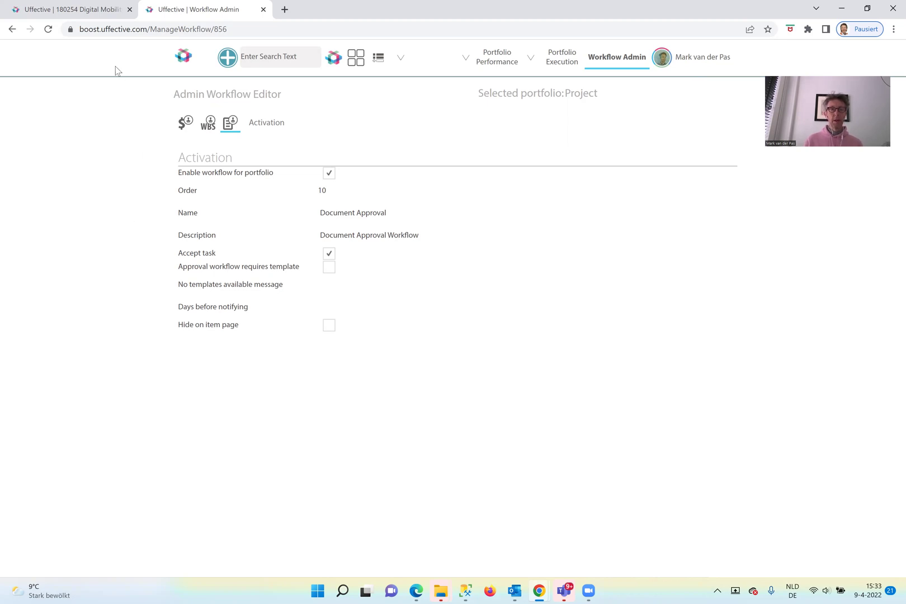
left_click(86, 13)
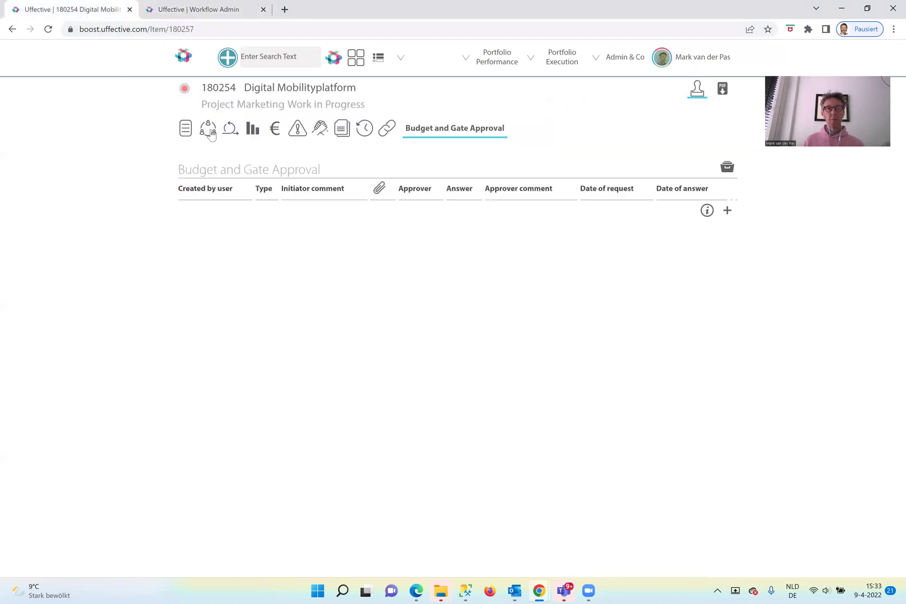
left_click(48, 31)
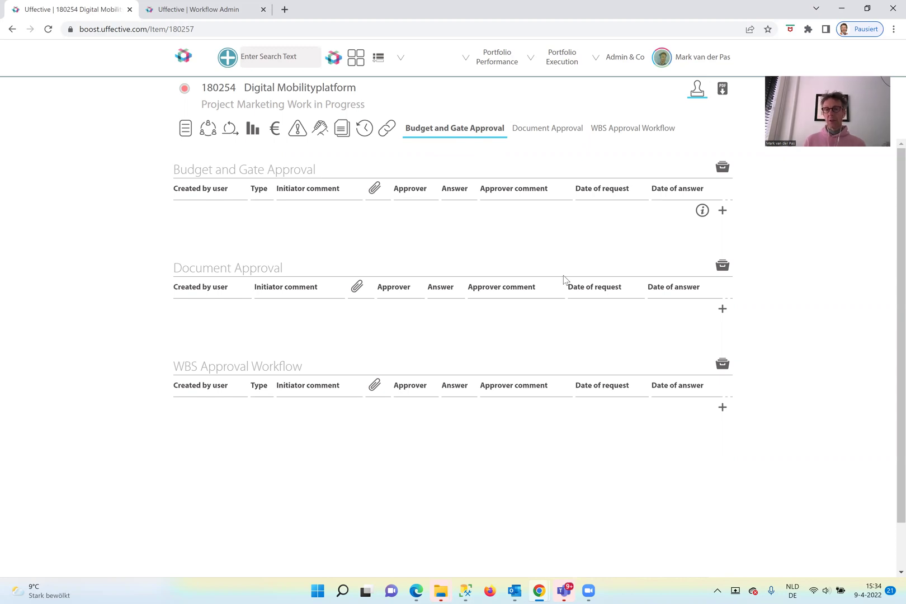
Step: Create a Budget and Gate Approval request for Idea Phase, with your own user as pre approver and the comment "Please reject this workflow"
left_click(723, 211)
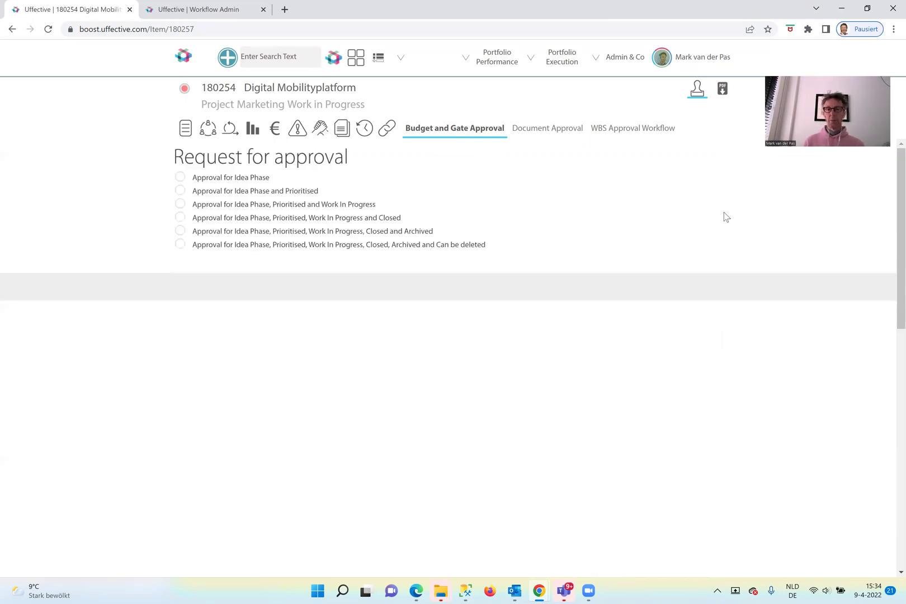
left_click(180, 178)
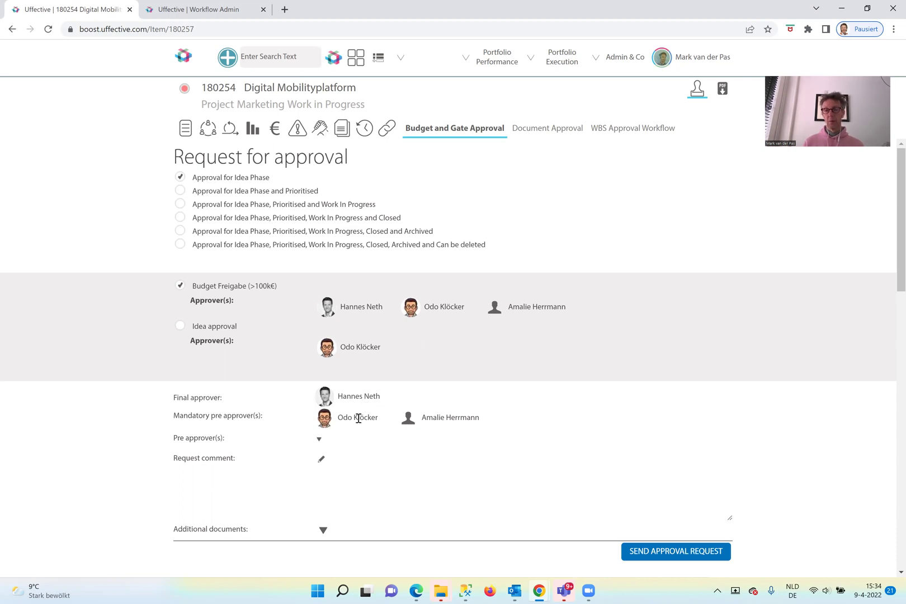
left_click(343, 442)
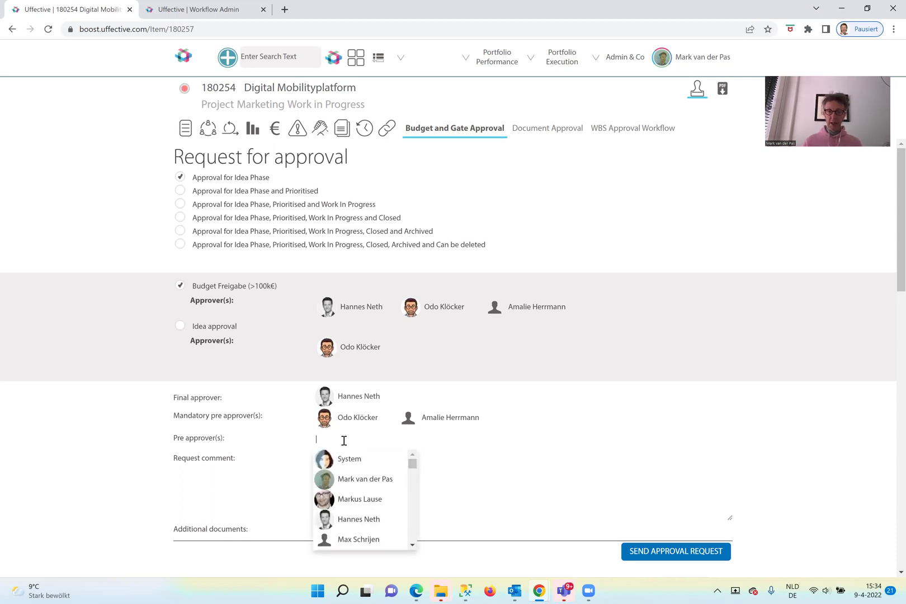
type("mark pas")
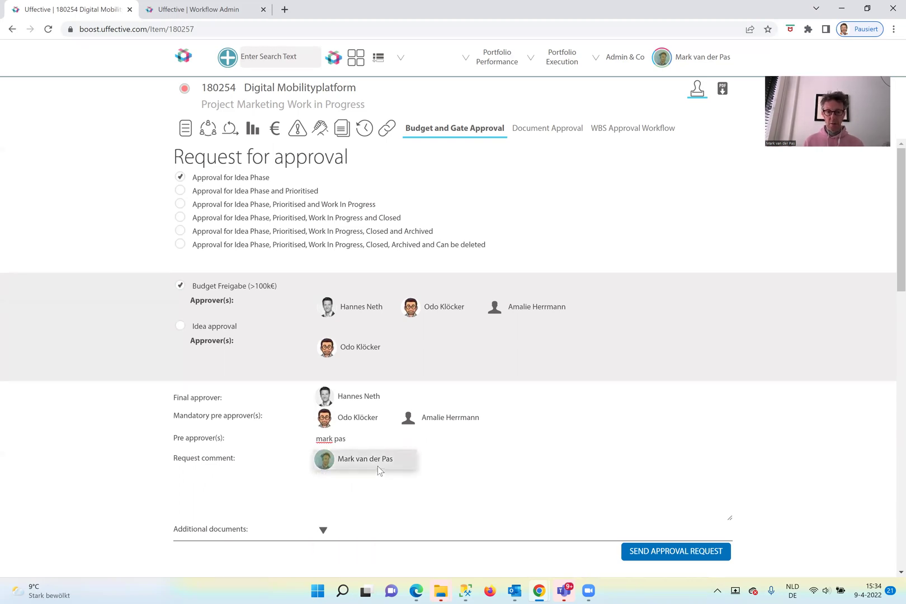
left_click(377, 466)
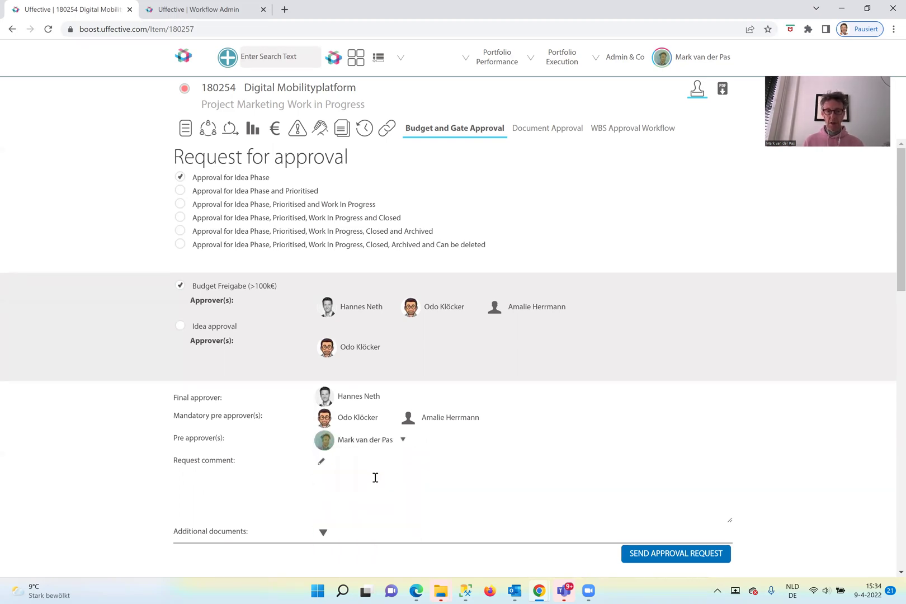
type("Please reject this workflow")
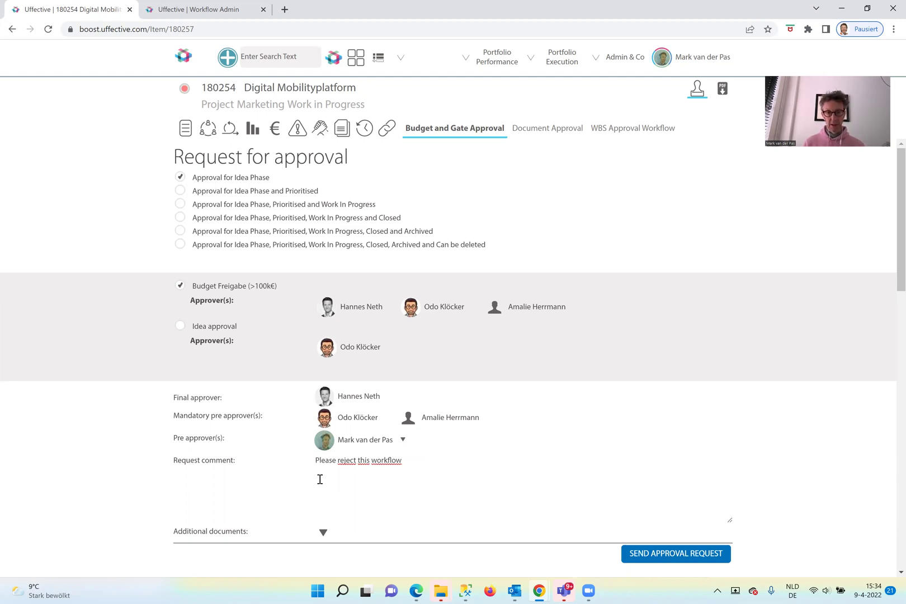
Step: Include the Project Concept document for the Prioritised phase under the additional documents and send the approval request
left_click(325, 532)
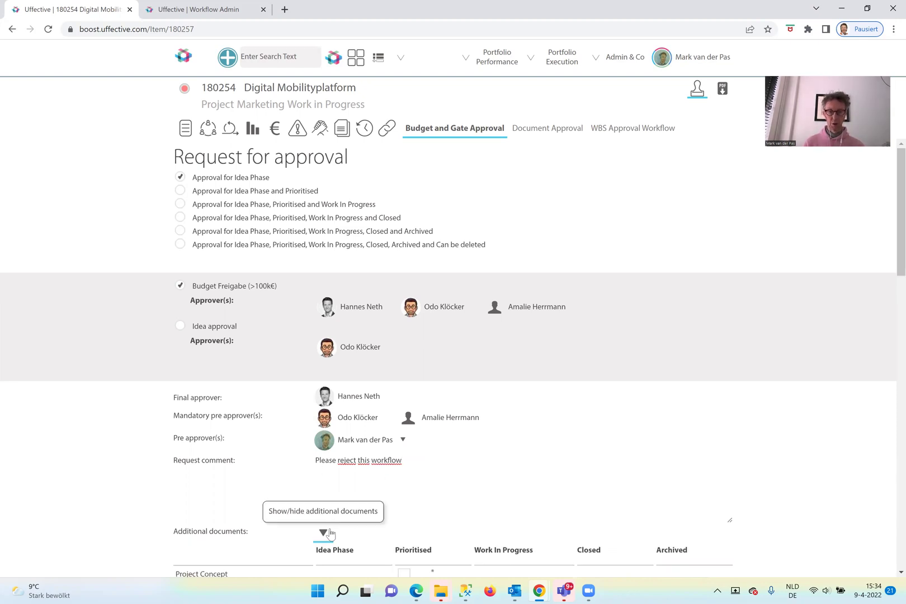
scroll(111, 441, "down", 1)
scroll(108, 437, "down", 2)
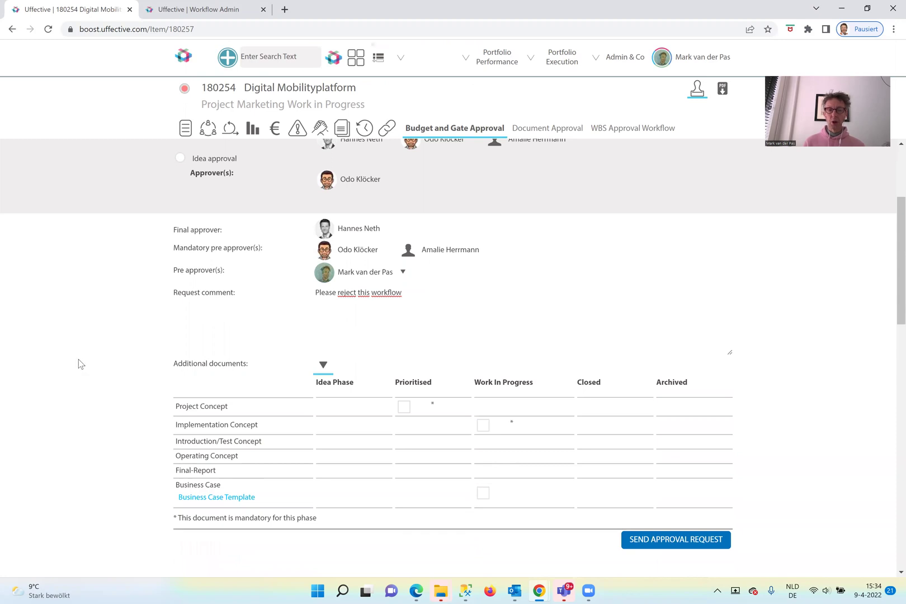
left_click(403, 407)
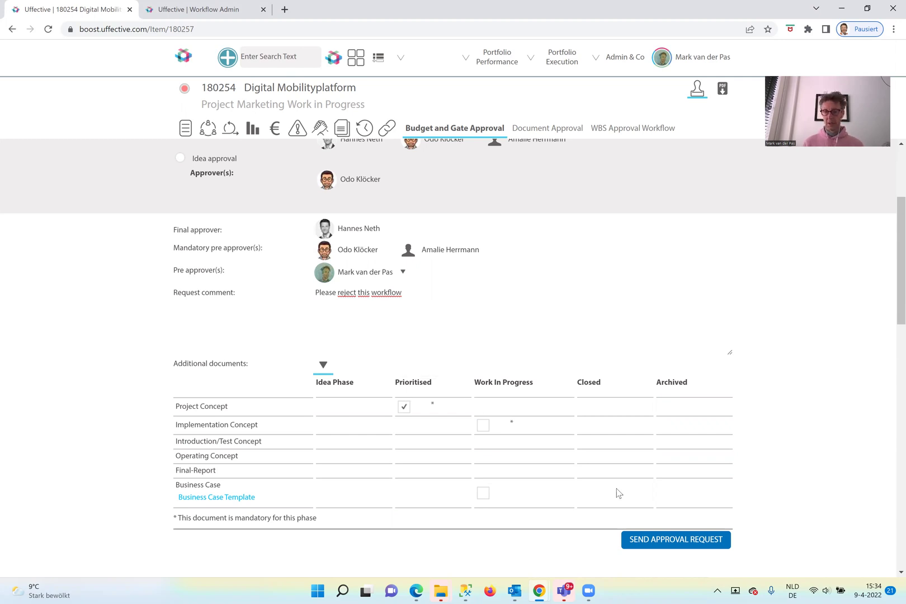
left_click(670, 540)
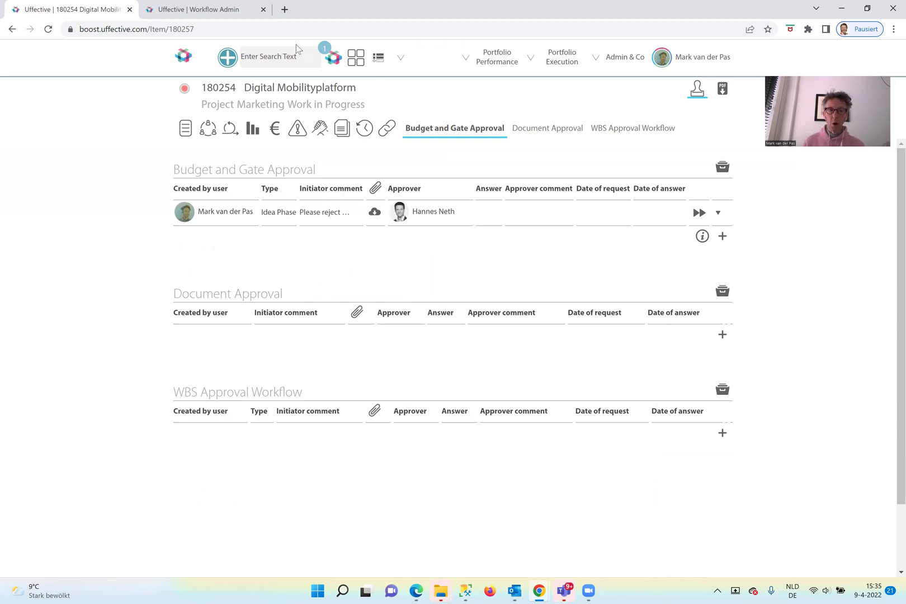
Step: Open the pending Digital Mobilityplatform decision from Smart Start and reject it with the comment "reject as reque"
left_click(332, 57)
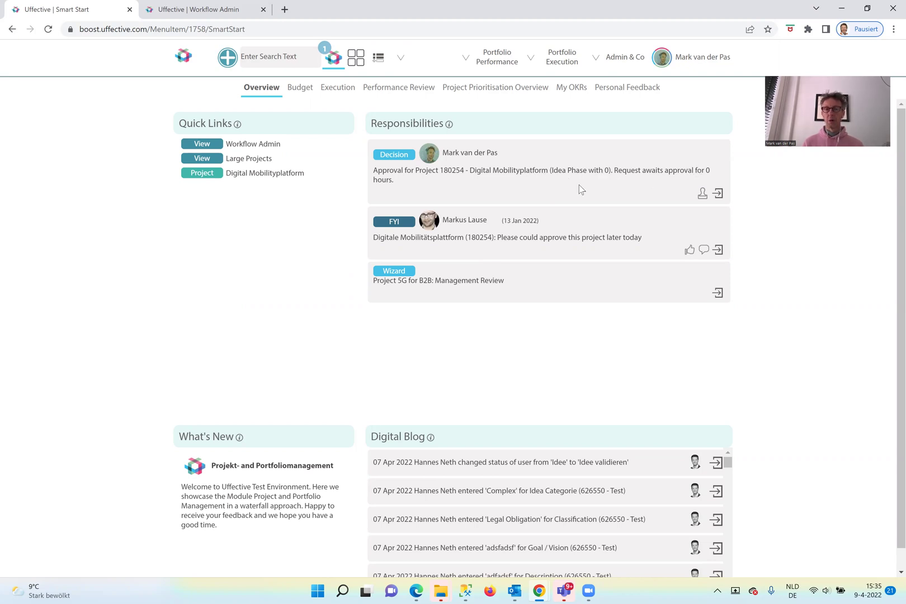
left_click(703, 193)
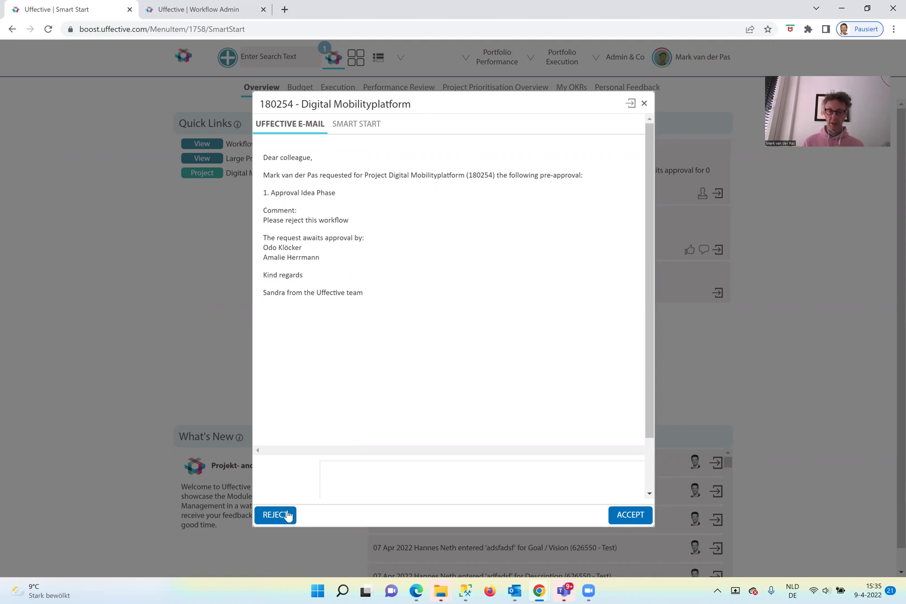
left_click(444, 473)
type("rejesx")
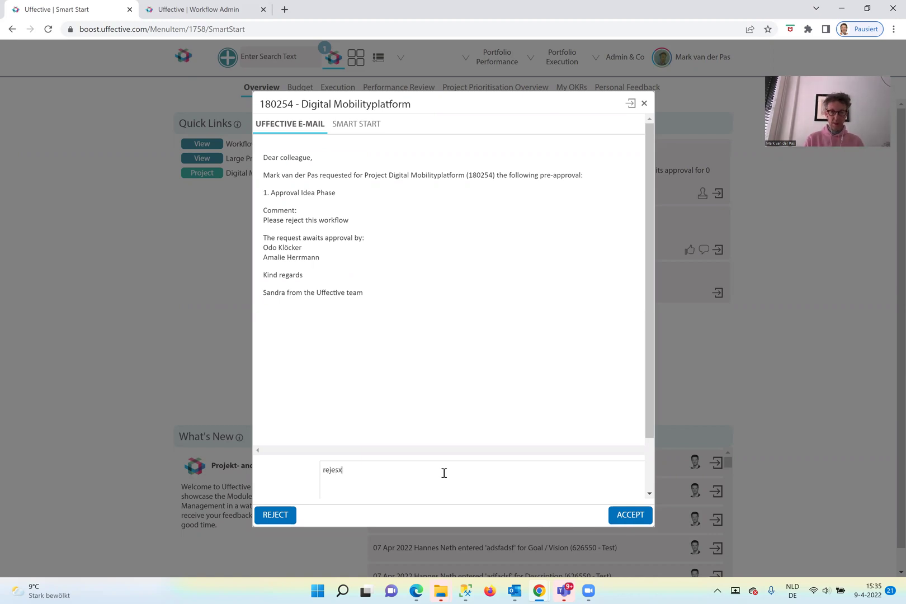
key("BackSpace")
type("ct ")
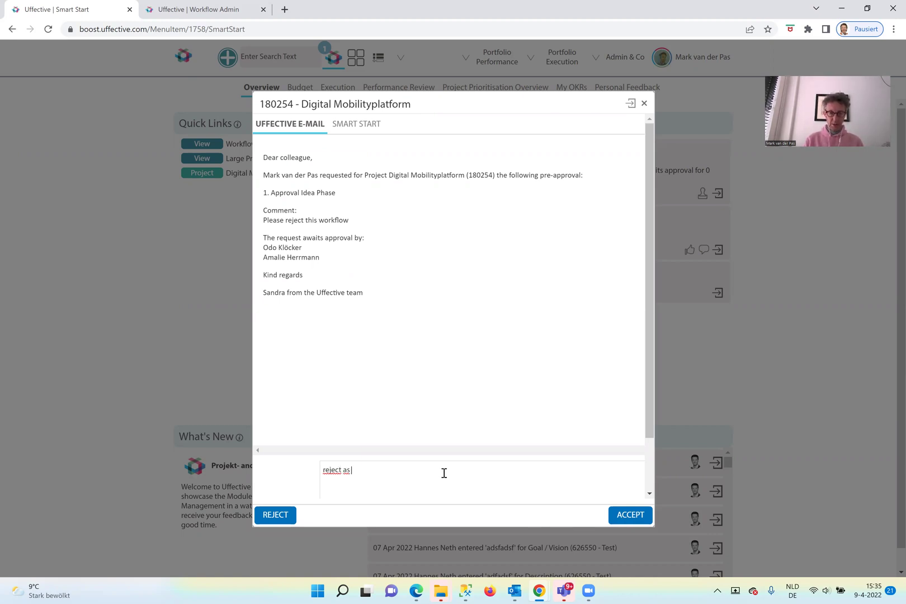
type("as reque")
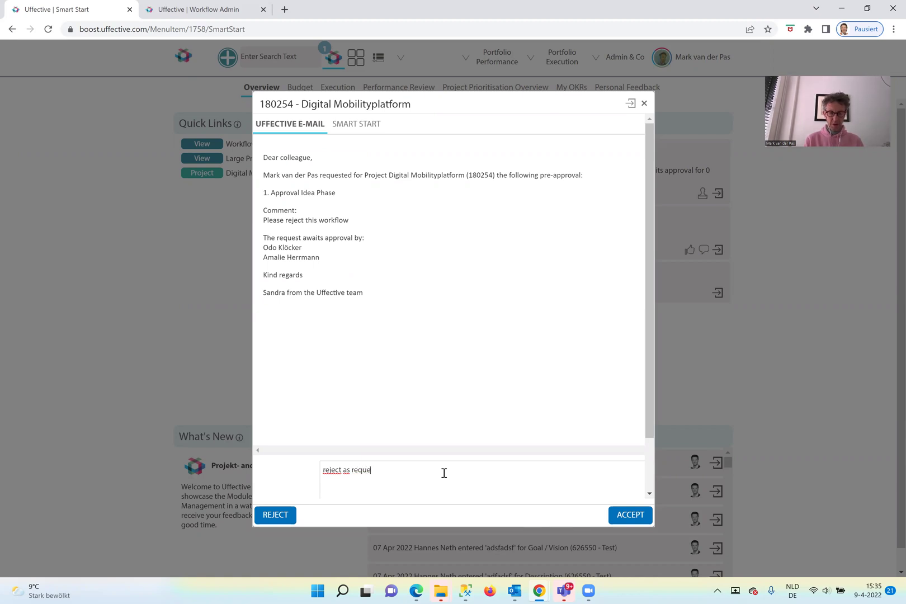
left_click(278, 516)
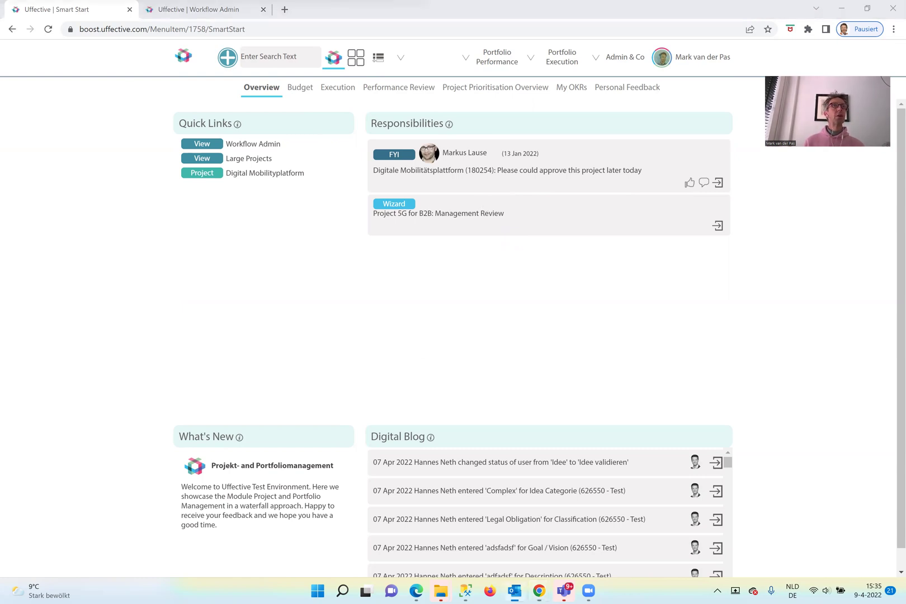
Step: Switch to Outlook and view the PNG image attached to the pre approval request e-mail for Digital Mobilityplatform
key("alt+Tab")
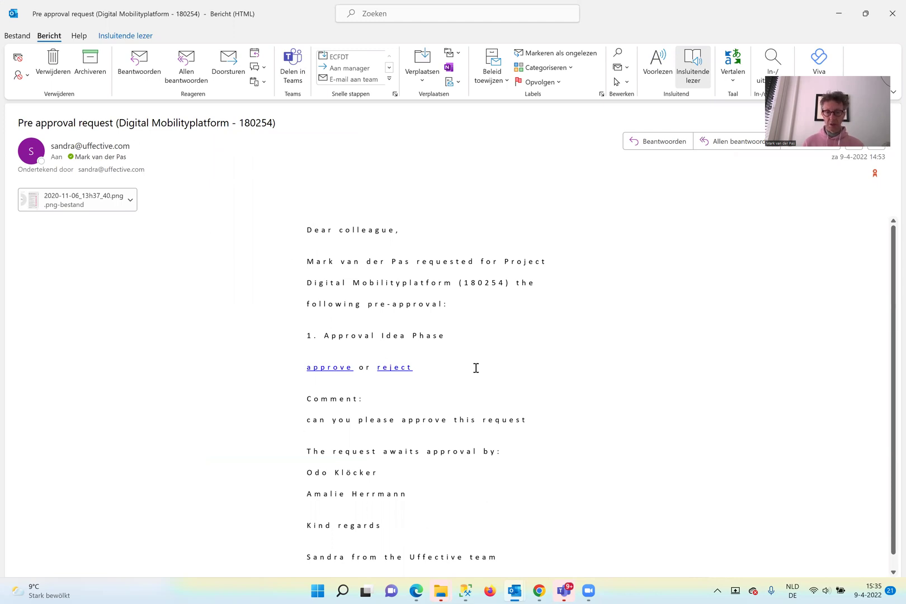
double_click(83, 204)
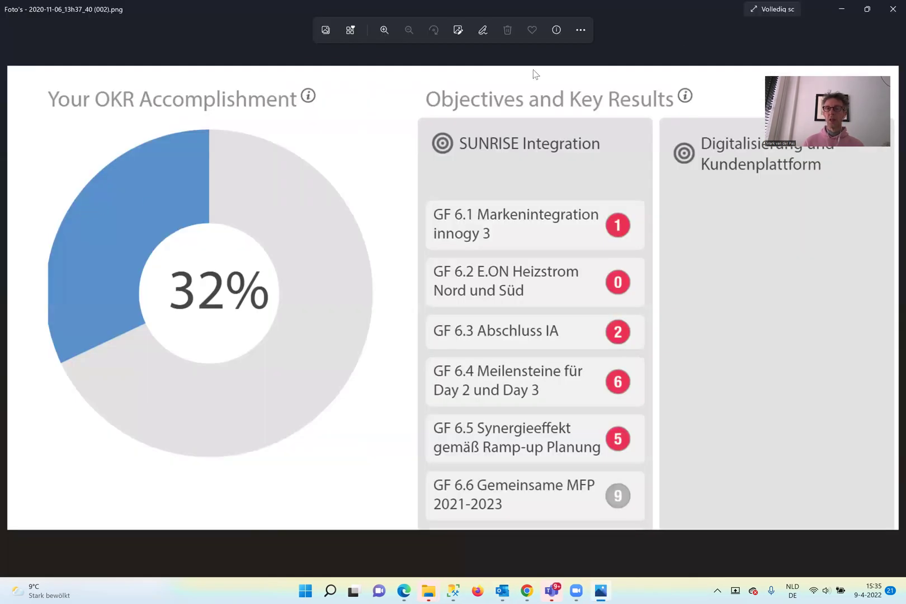
key("Escape")
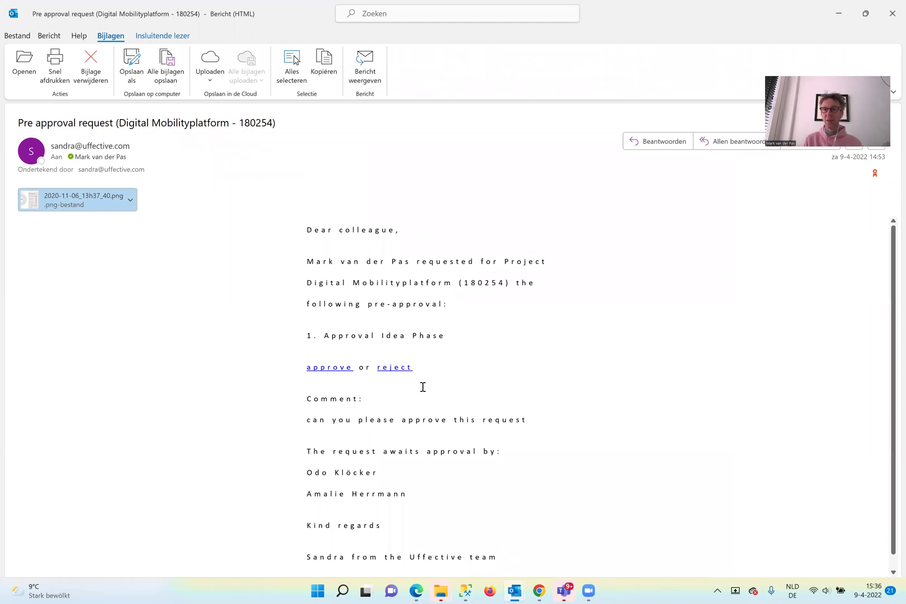
Step: Start a reply to the pre approval request e-mail
key("ctrl+r")
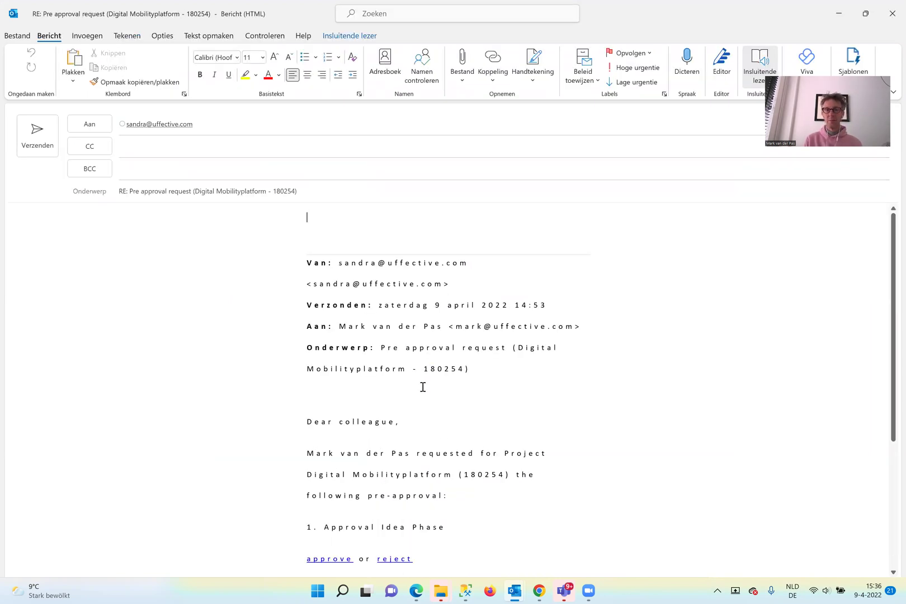